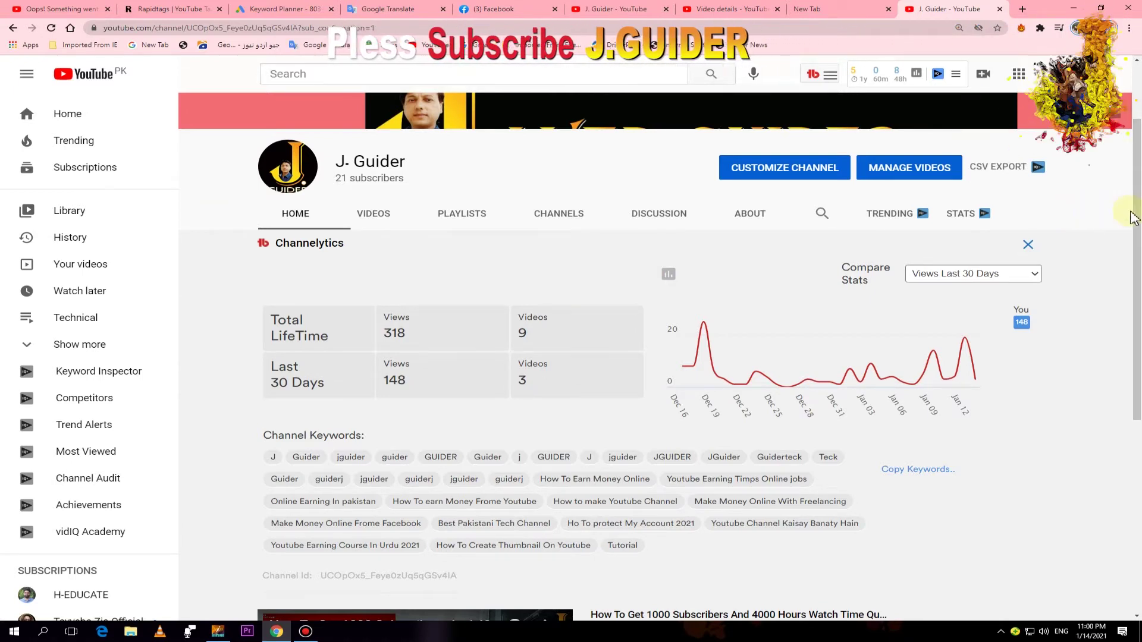
pyautogui.scroll(1, 1137, 183)
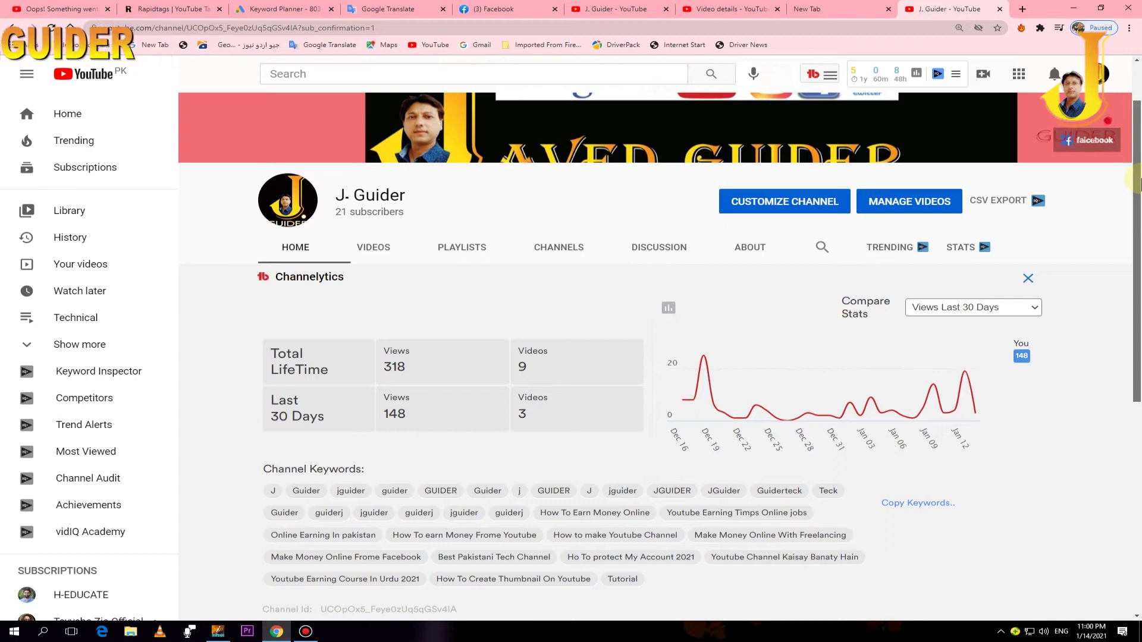
pyautogui.scroll(-1, 1137, 183)
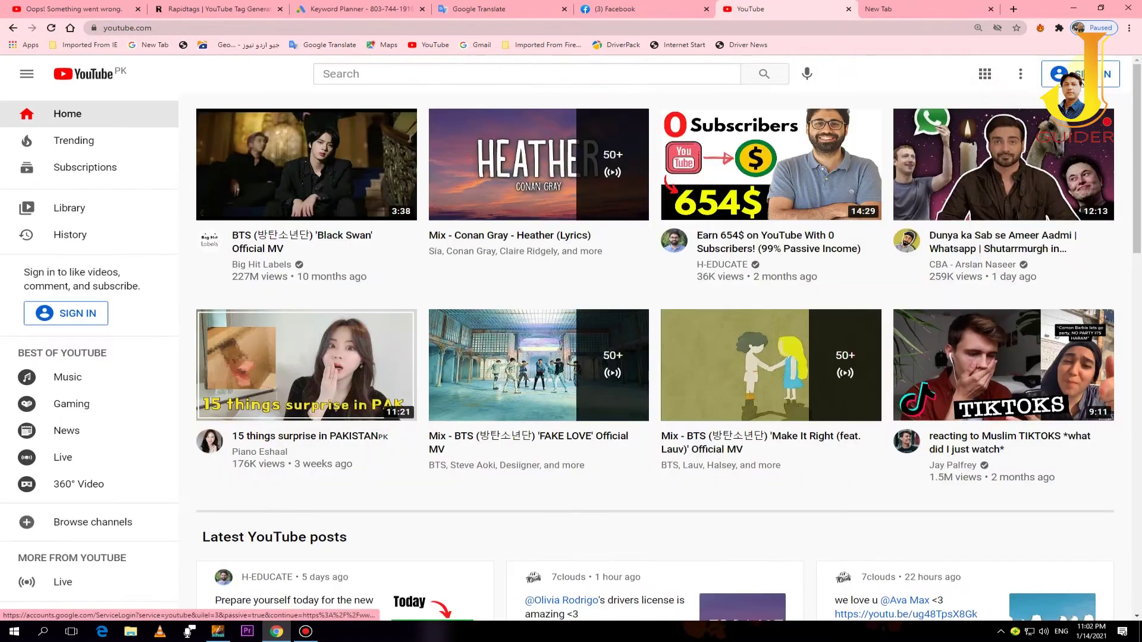
# Sign in to YouTube with the channel owner's Google account and open that account's own channel page
pyautogui.click(1079, 74)
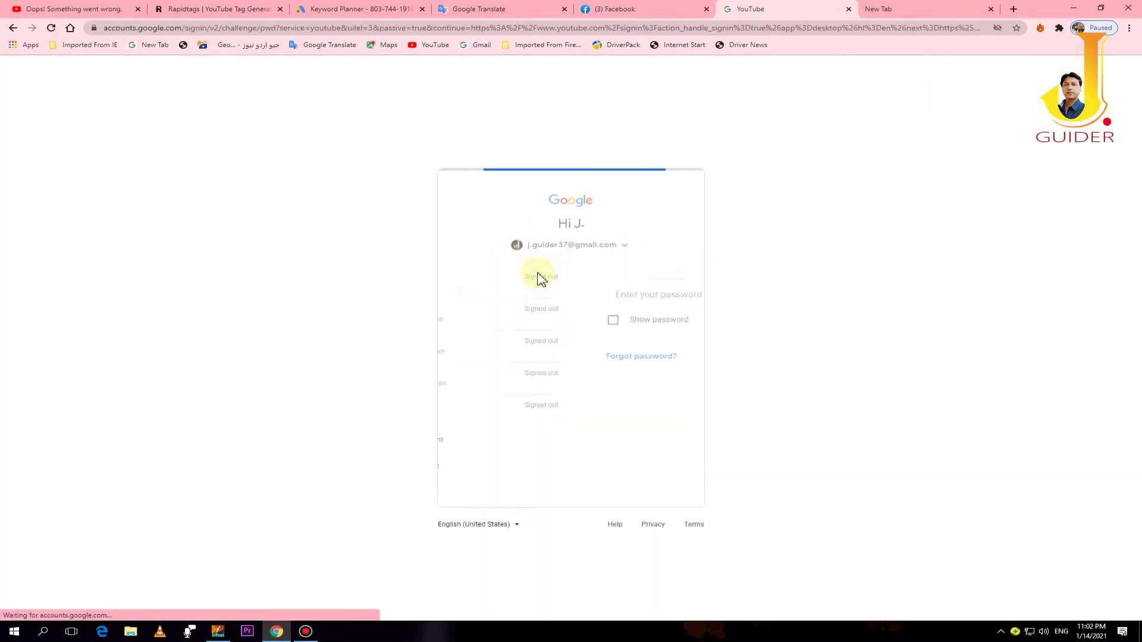
pyautogui.click(657, 392)
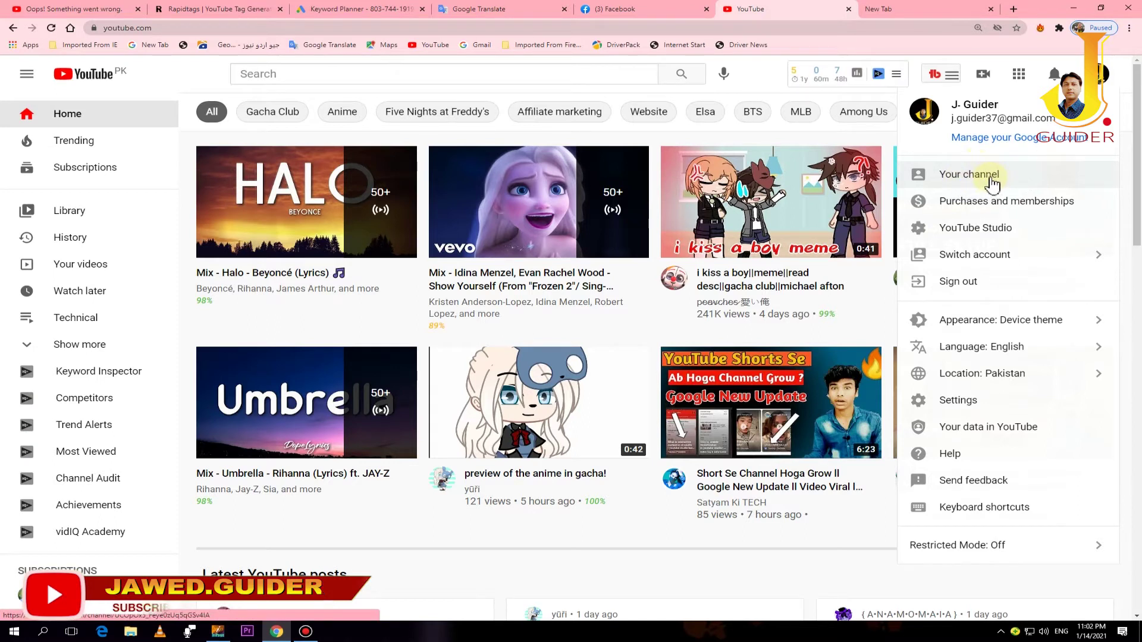
pyautogui.click(992, 185)
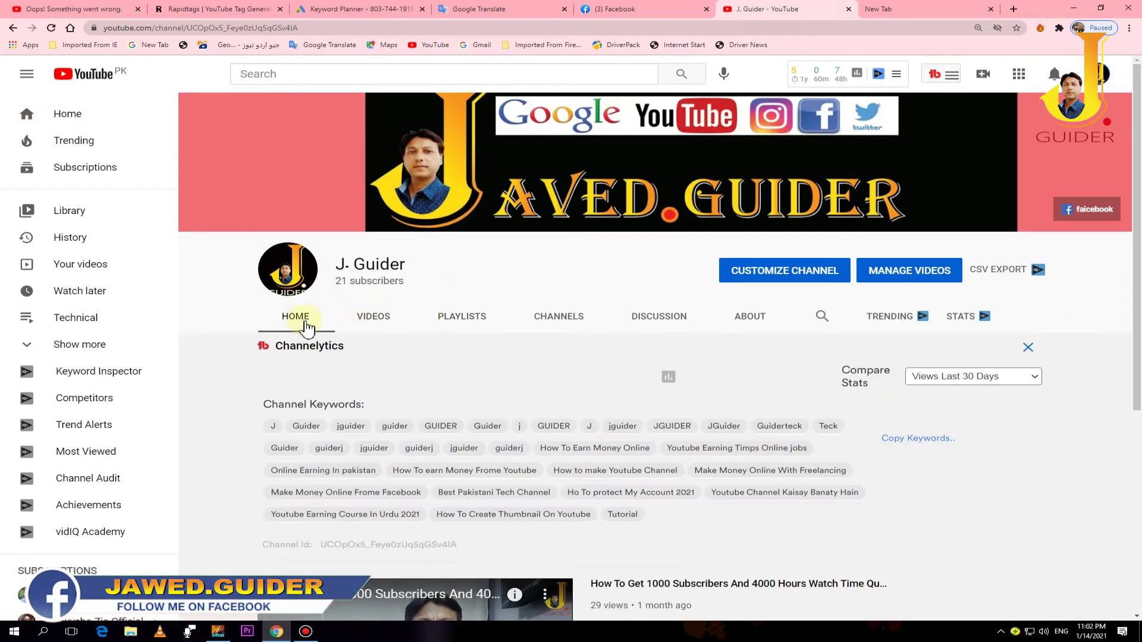
# Append ?sub_confirmation=1 to the end of the channel page's URL and load the resulting address
pyautogui.click(276, 28)
pyautogui.click(345, 27)
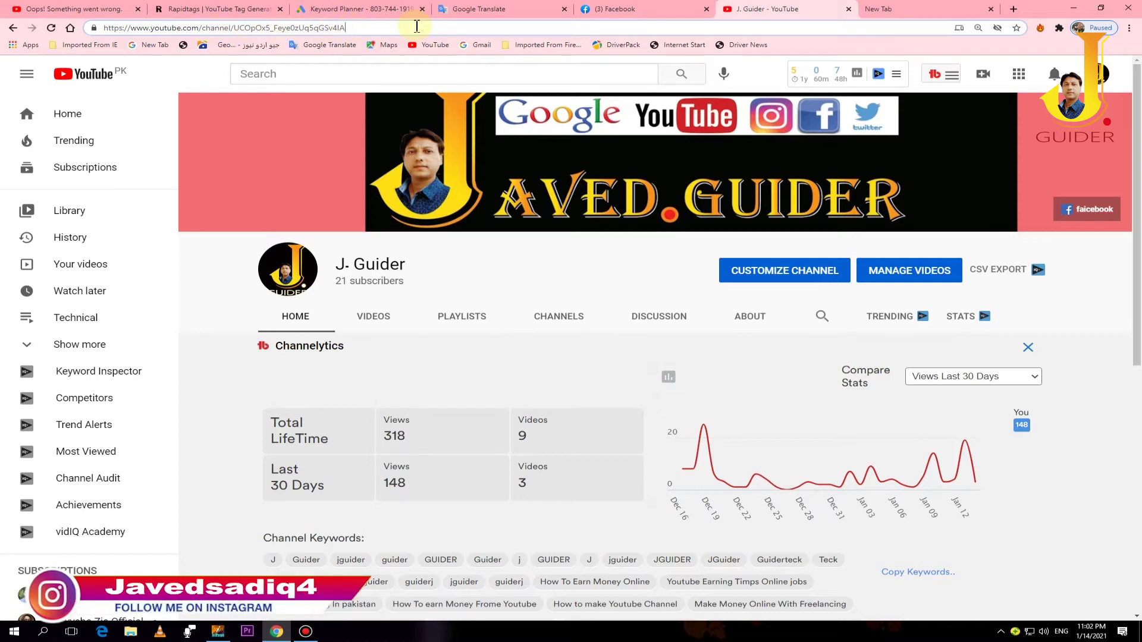
pyautogui.write('?sub_confirmation=')
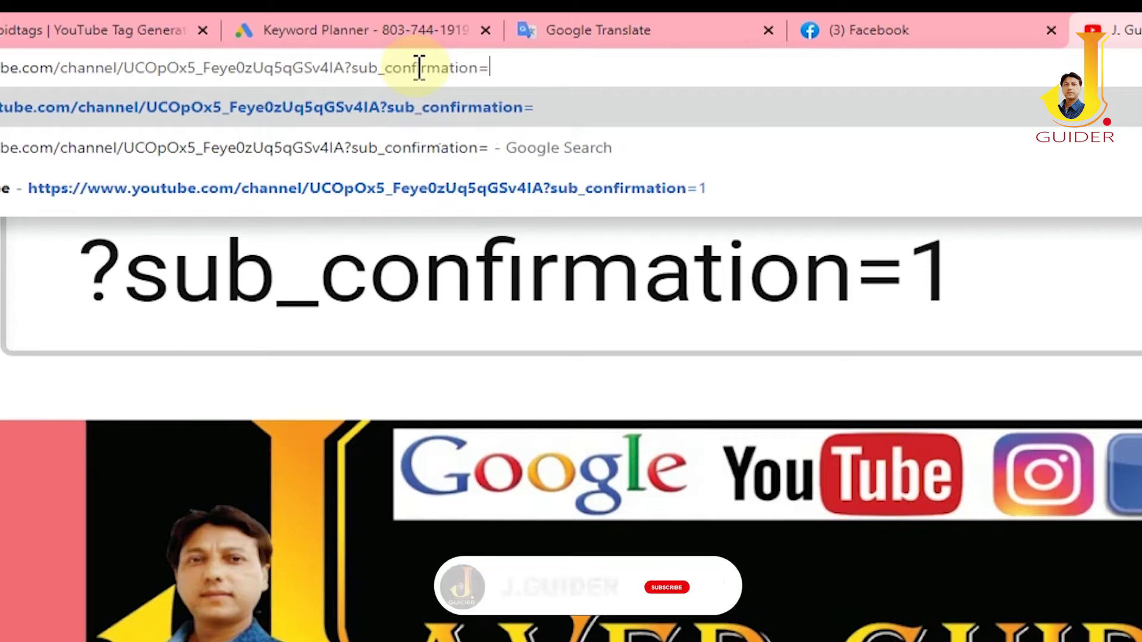
pyautogui.write('1')
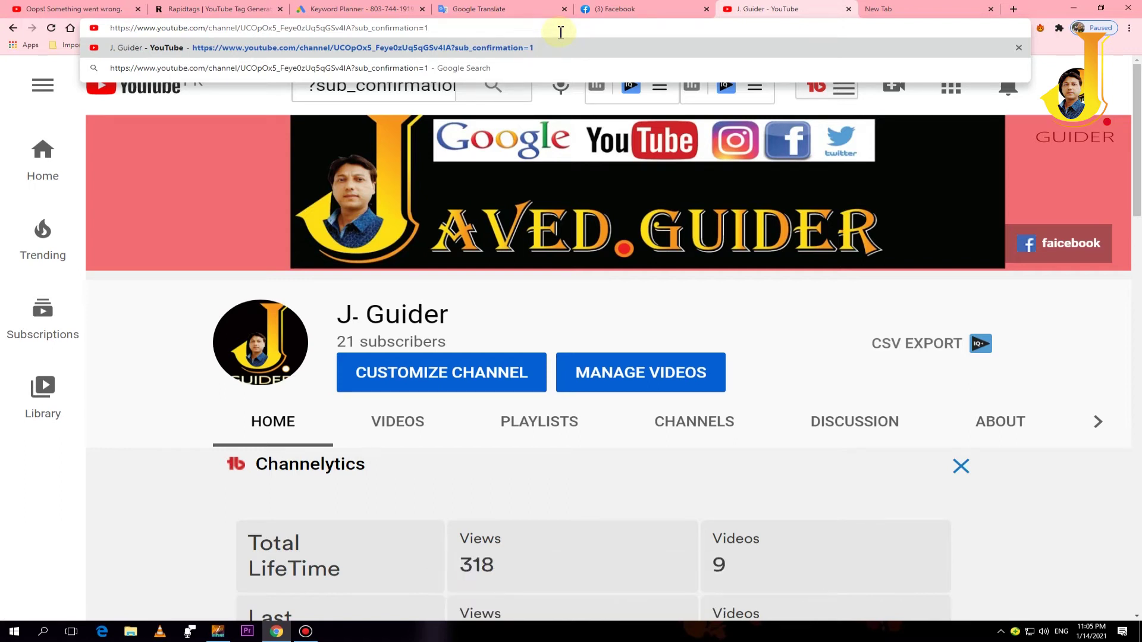
pyautogui.press('Return')
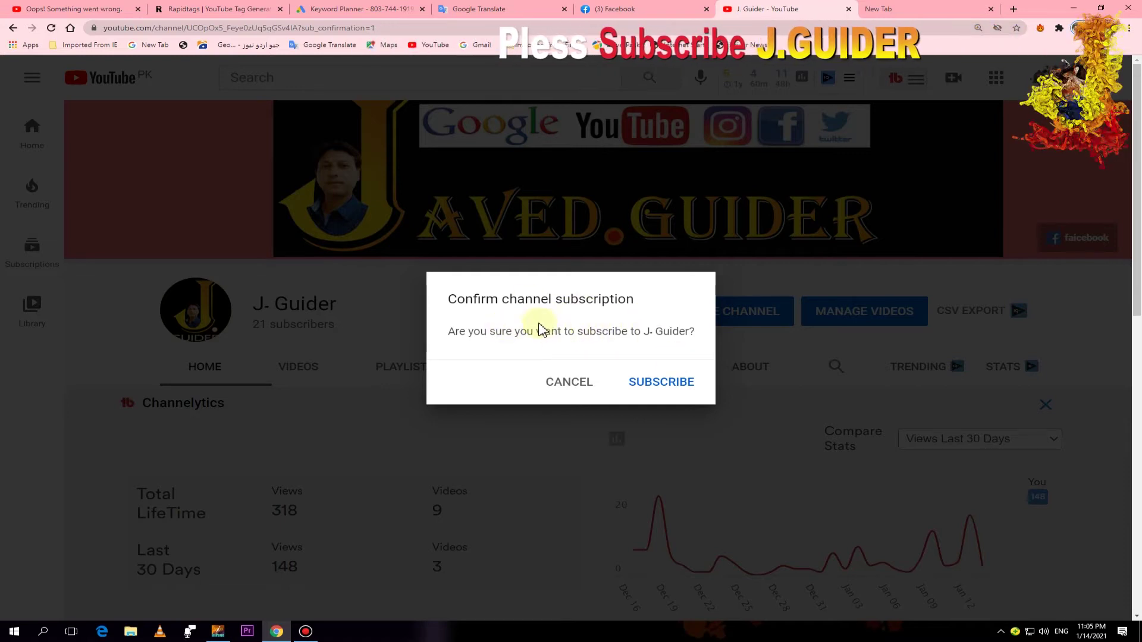
# Copy the channel URL ending in ?sub_confirmation=1 and test it by loading it in the blank tab
pyautogui.click(394, 28)
pyautogui.hotkey('ctrl', 'c')
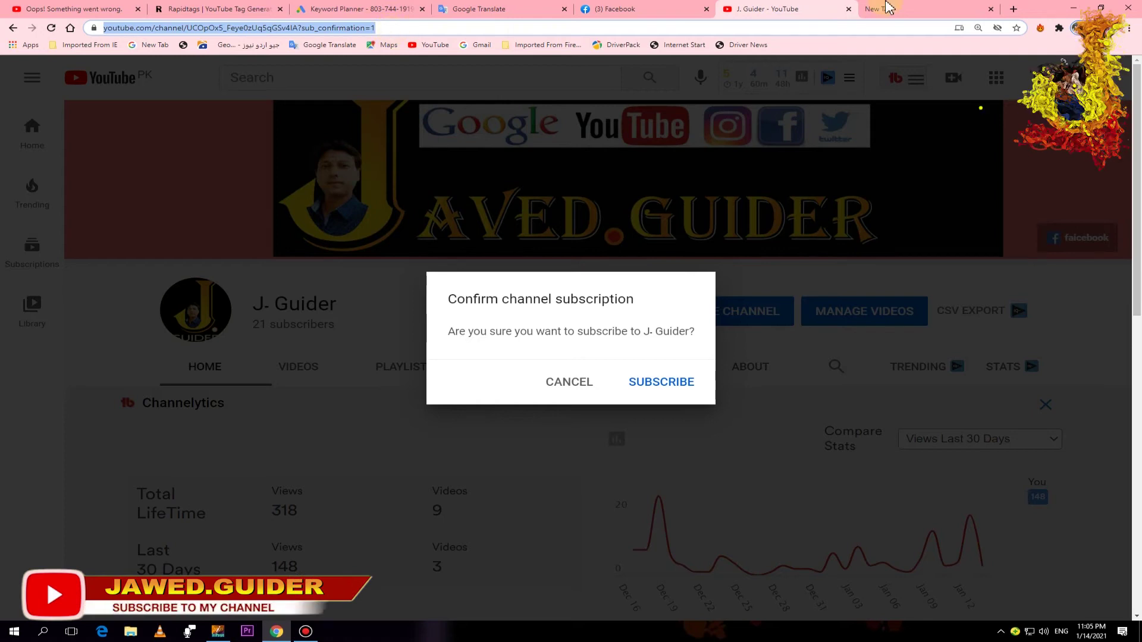
pyautogui.click(886, 8)
pyautogui.click(461, 27)
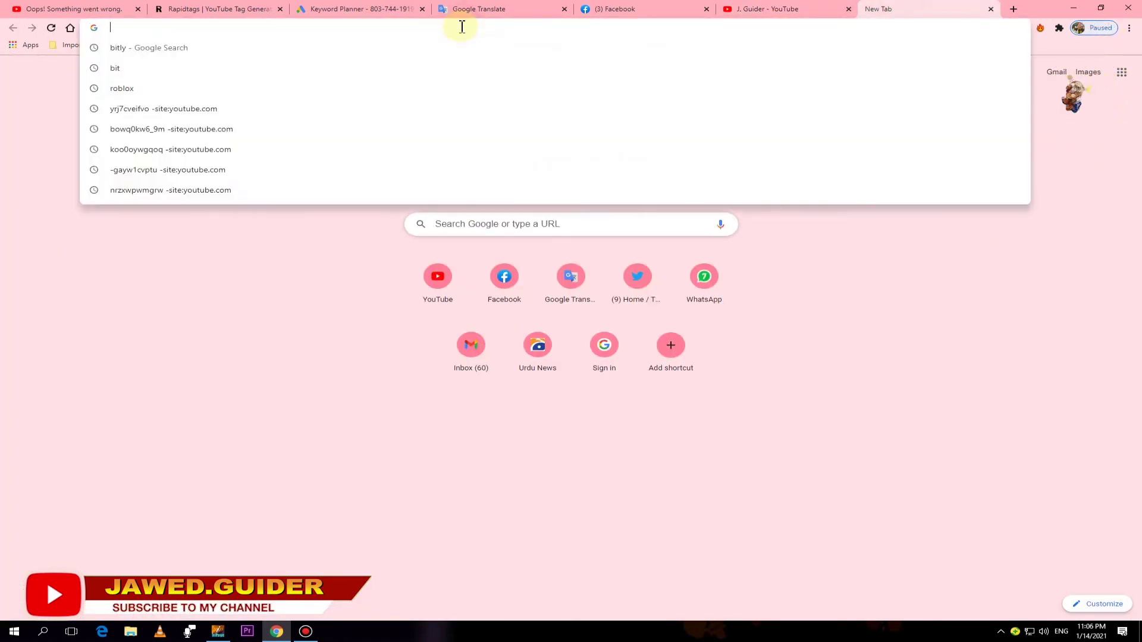
pyautogui.hotkey('ctrl', 'v')
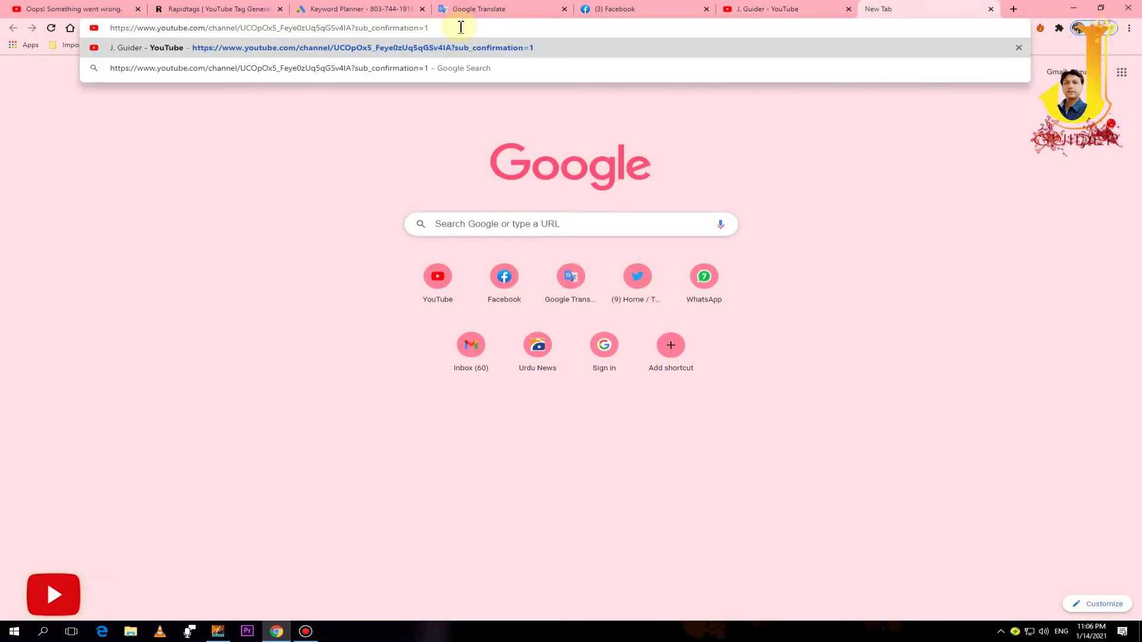
pyautogui.press('Return')
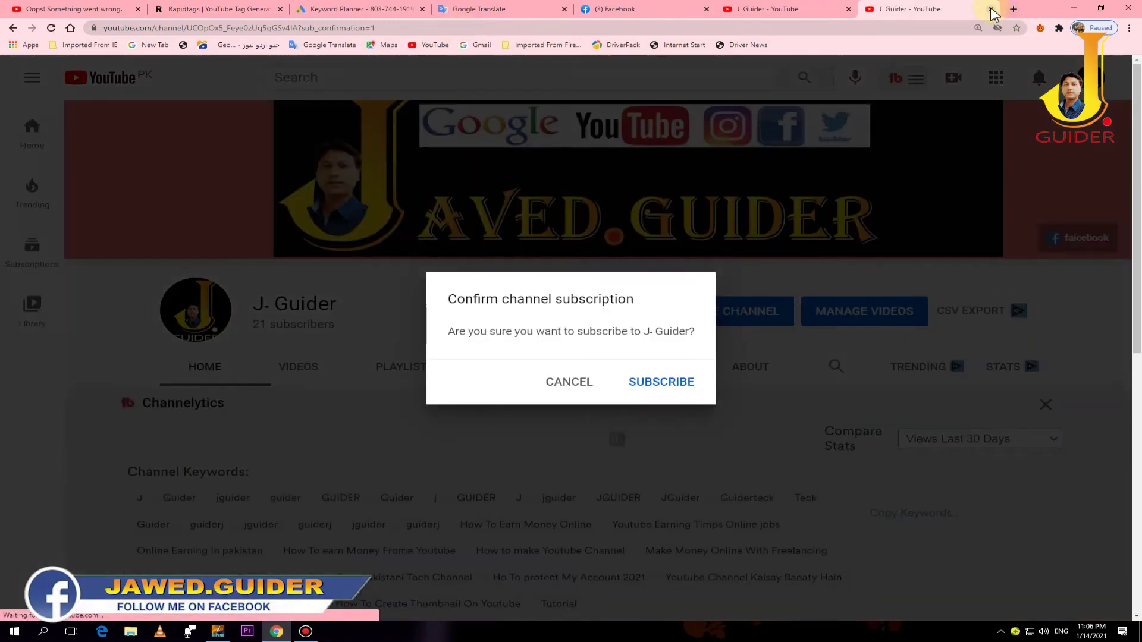
# Highlight the full subscription link, close the test tab and cancel the subscription prompt in the original channel tab
pyautogui.click(449, 23)
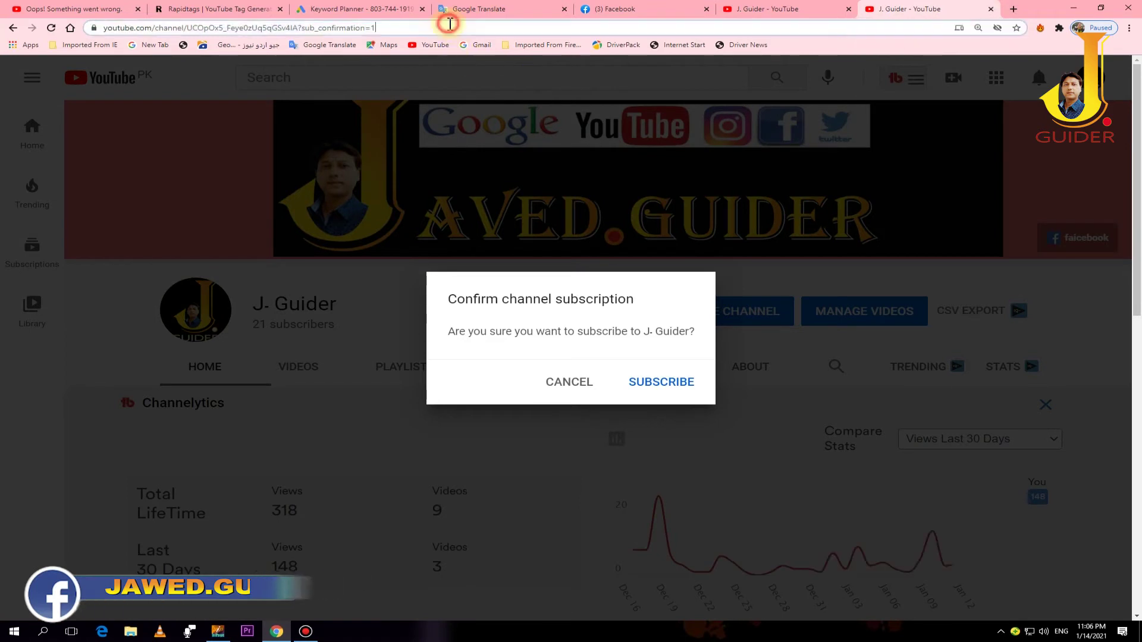
pyautogui.click(444, 31)
pyautogui.moveTo(484, 26); pyautogui.dragTo(104, 28)
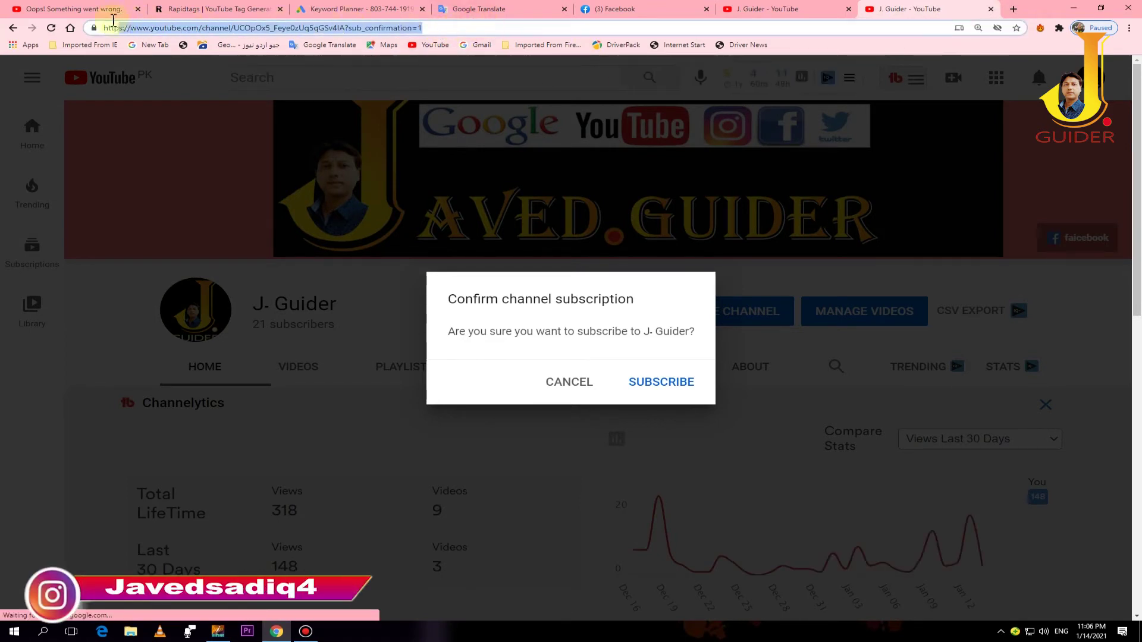
pyautogui.click(439, 28)
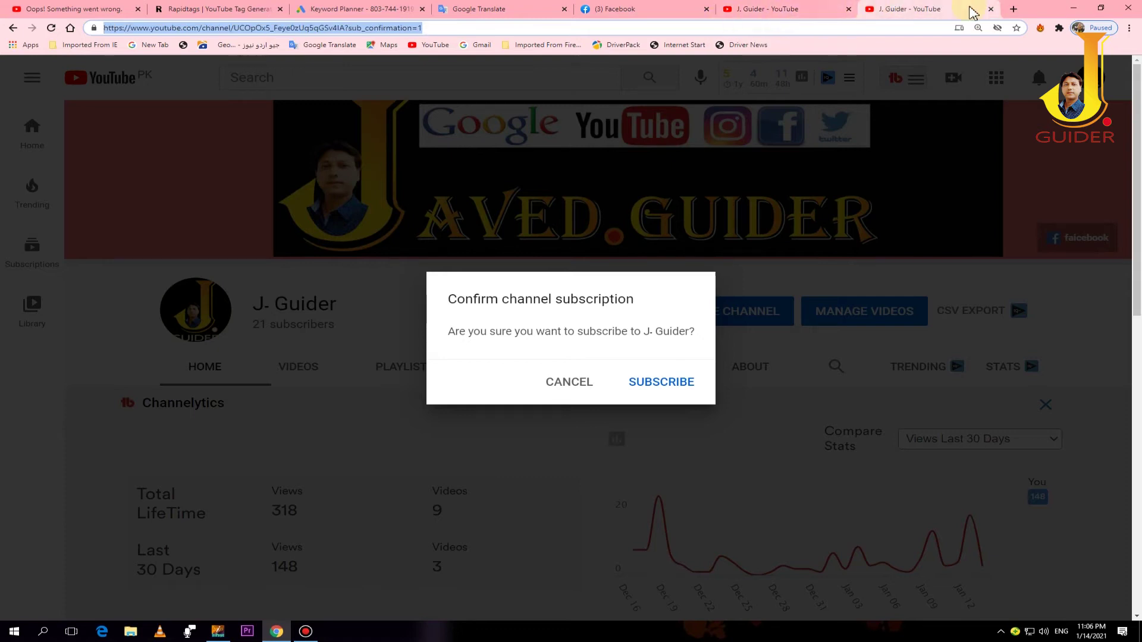
pyautogui.click(992, 16)
pyautogui.click(581, 379)
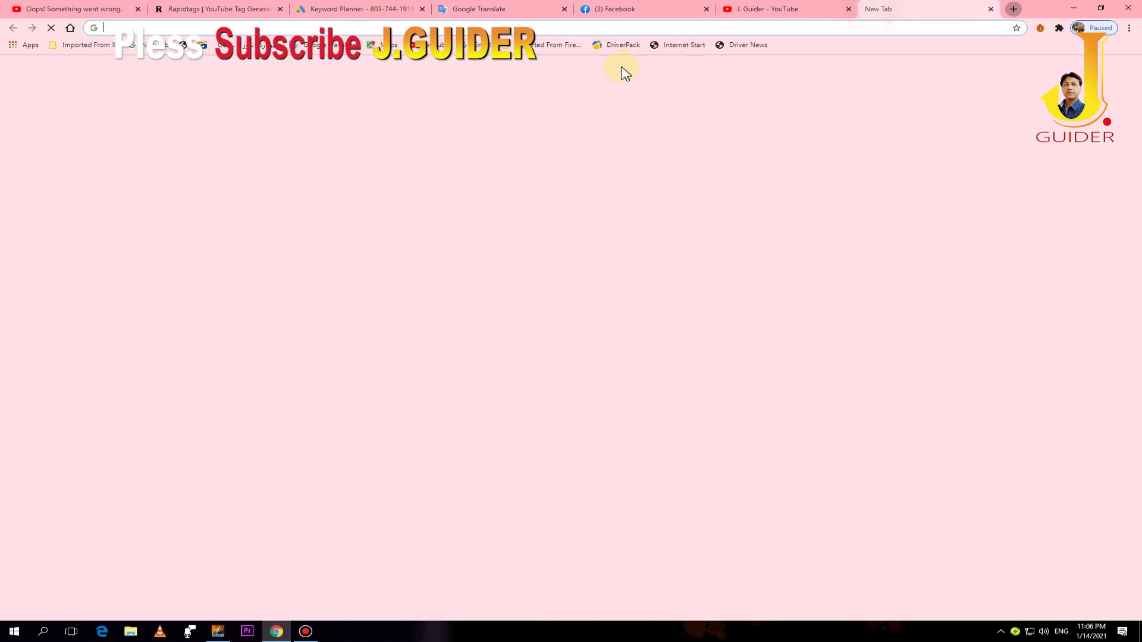
# Load bitly.com in the new tab
pyautogui.click(871, 9)
pyautogui.click(210, 25)
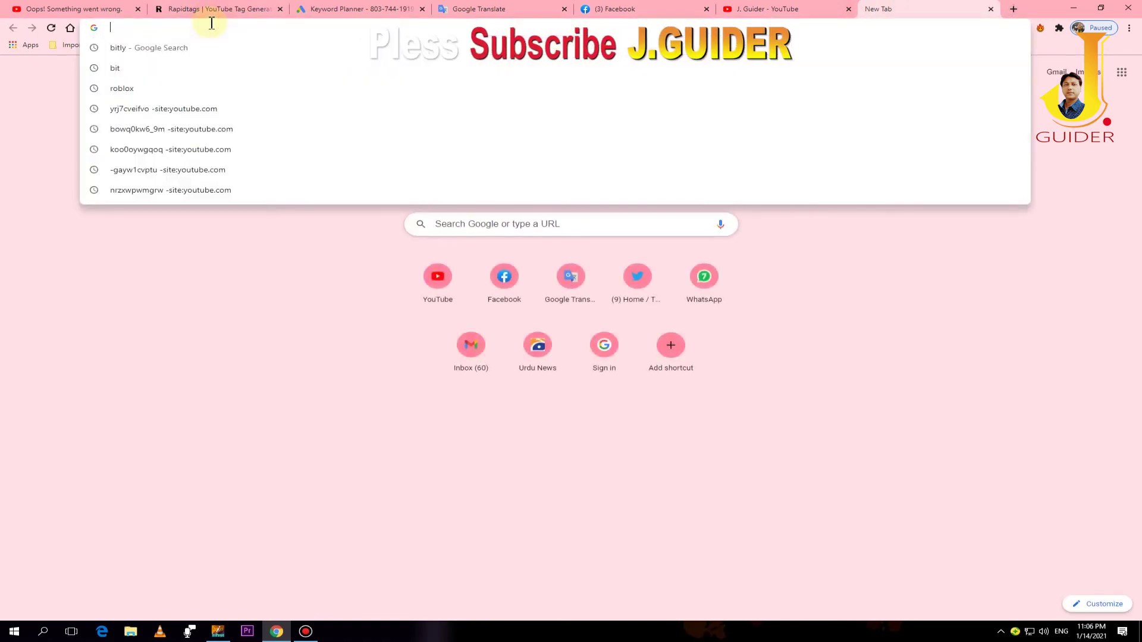
pyautogui.write('big')
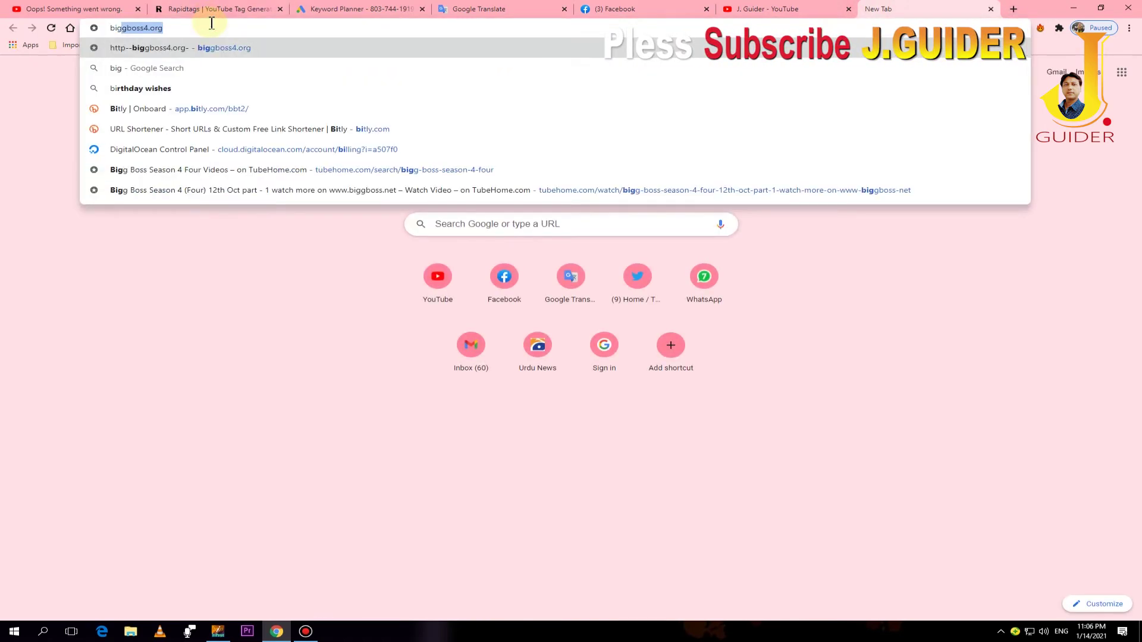
pyautogui.write('g')
pyautogui.press('BackSpace')
pyautogui.press('BackSpace')
pyautogui.press('BackSpace')
pyautogui.write('t')
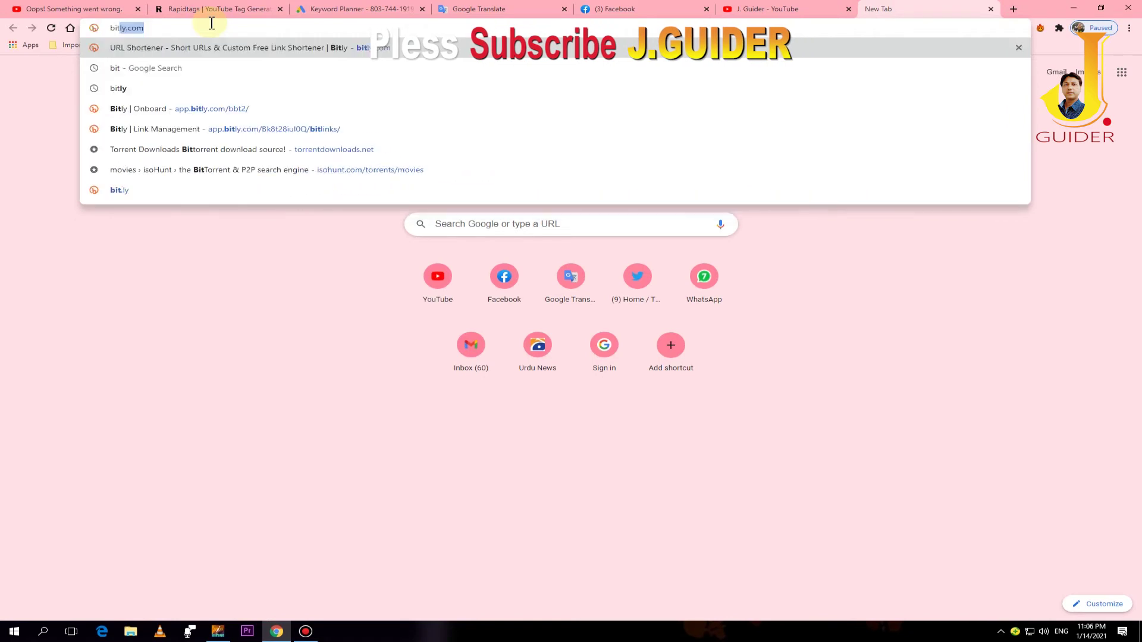
pyautogui.write('ly')
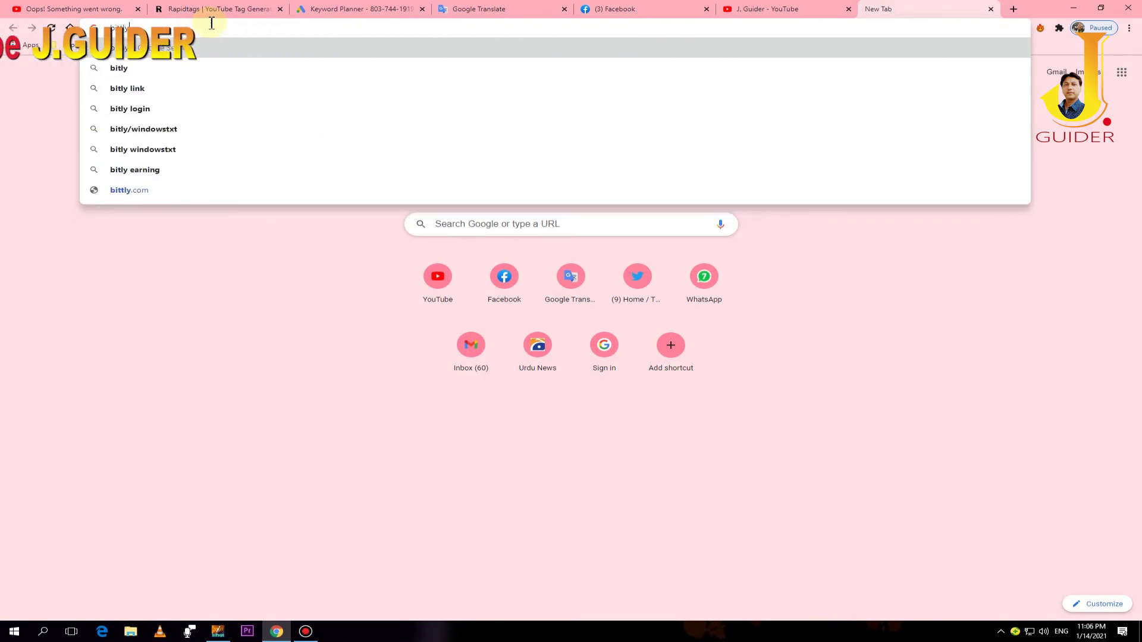
pyautogui.write('.com')
pyautogui.press('Return')
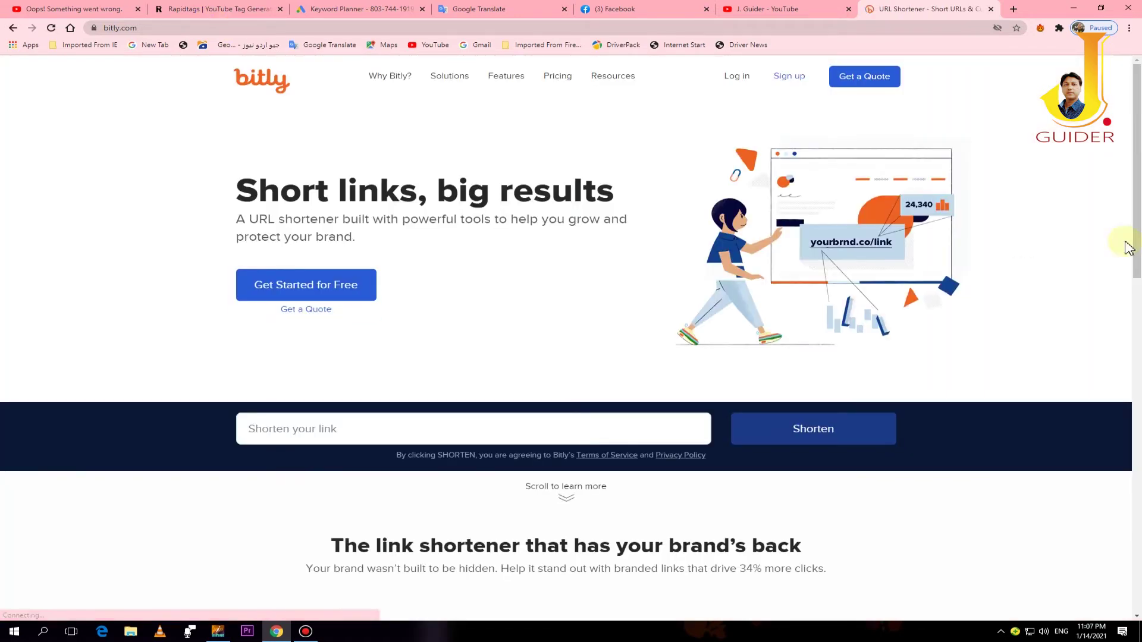
# Log in to Bitly through Google, choosing the same account that owns the YouTube channel
pyautogui.moveTo(1137, 192)
pyautogui.mouseDown()
pyautogui.moveTo(1137, 208)
pyautogui.moveTo(1140, 173)
pyautogui.mouseUp()
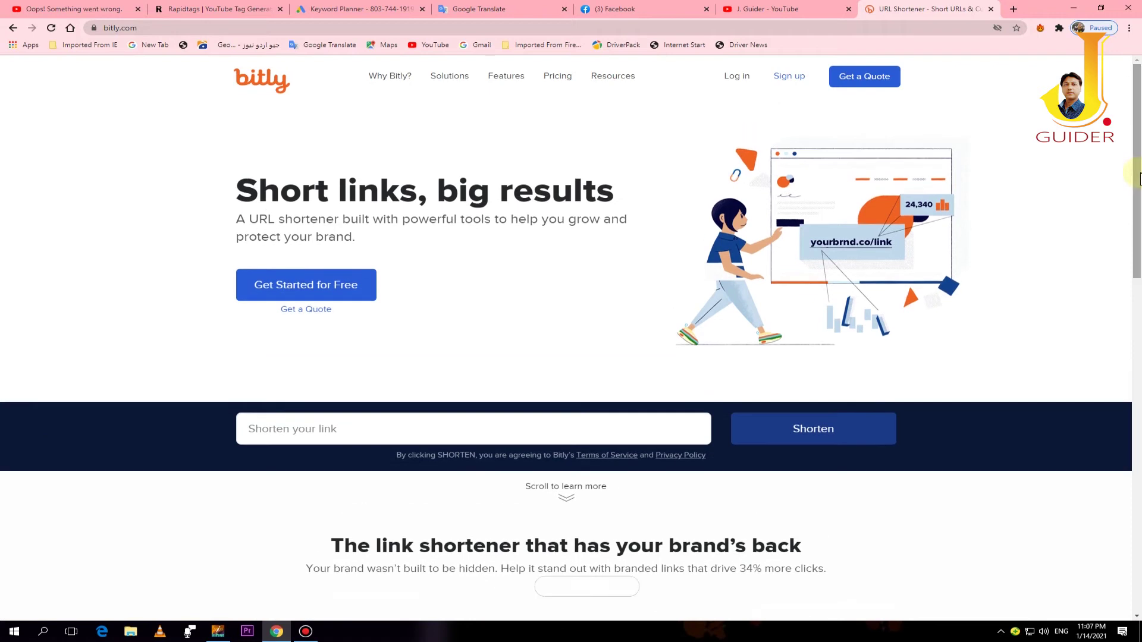
pyautogui.click(337, 287)
pyautogui.click(335, 292)
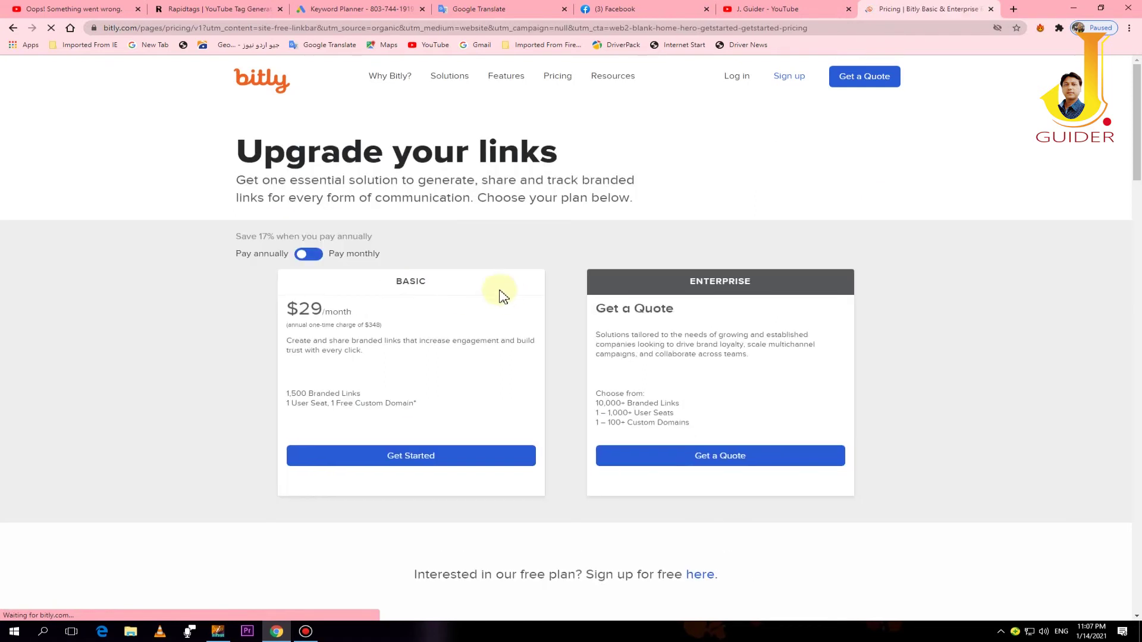
pyautogui.click(737, 80)
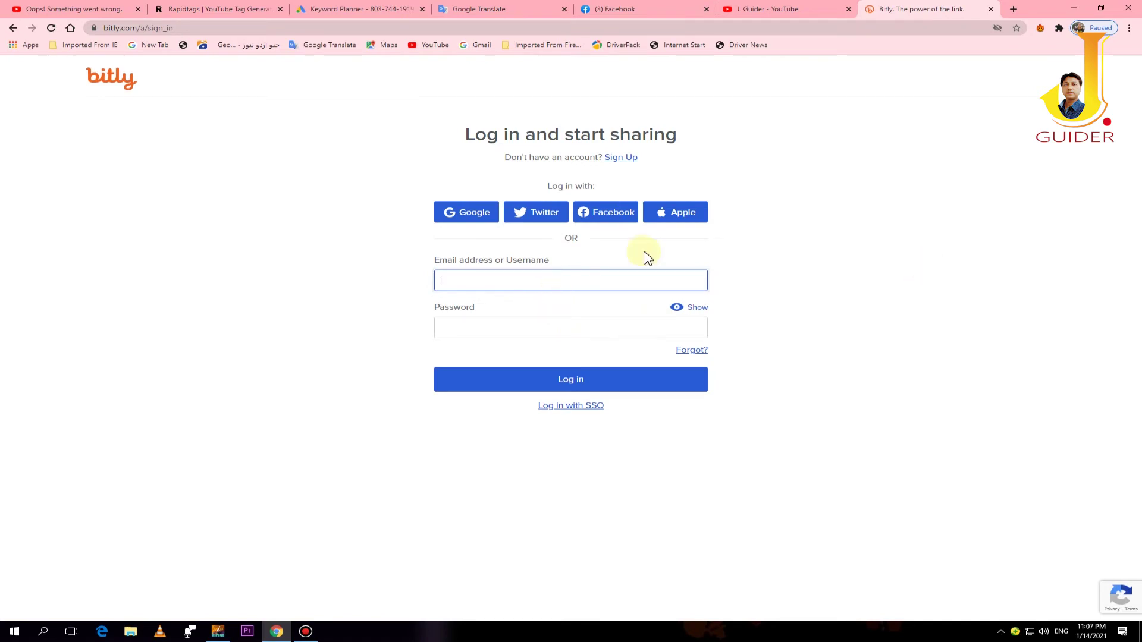
pyautogui.click(474, 216)
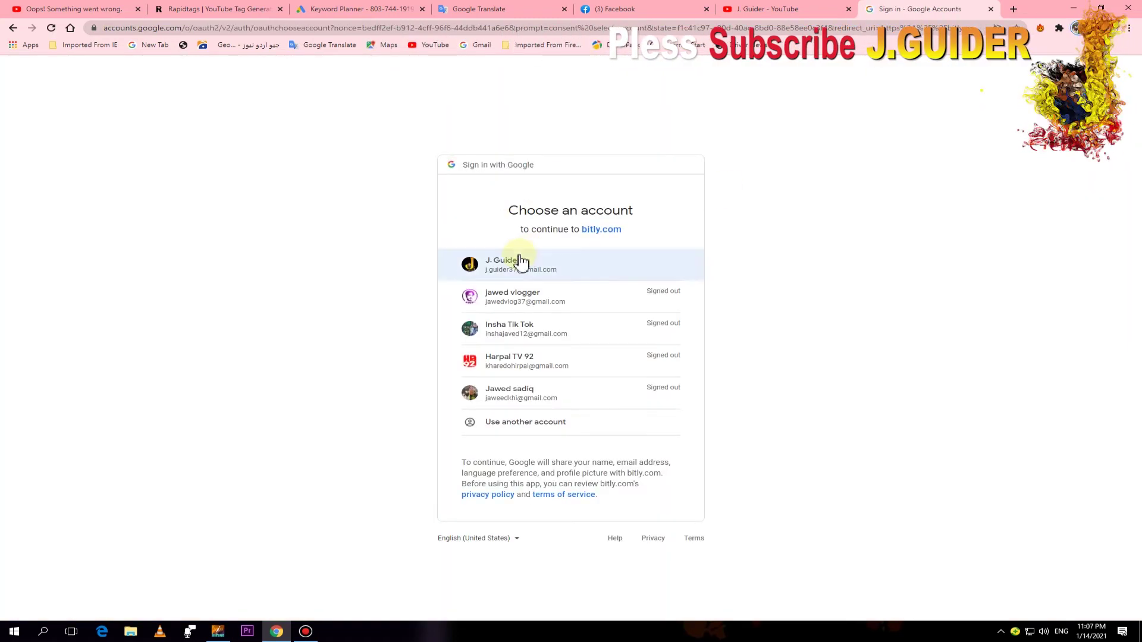
pyautogui.click(523, 265)
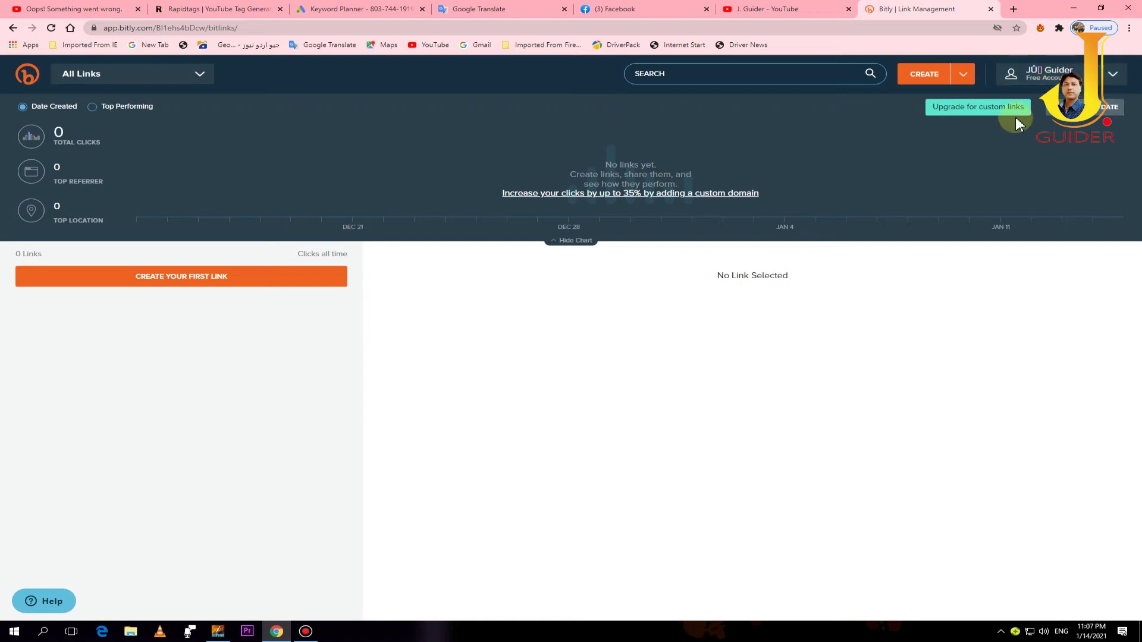
# Copy the full channel URL with the ?sub_confirmation=1 ending from the YouTube channel tab
pyautogui.click(805, 9)
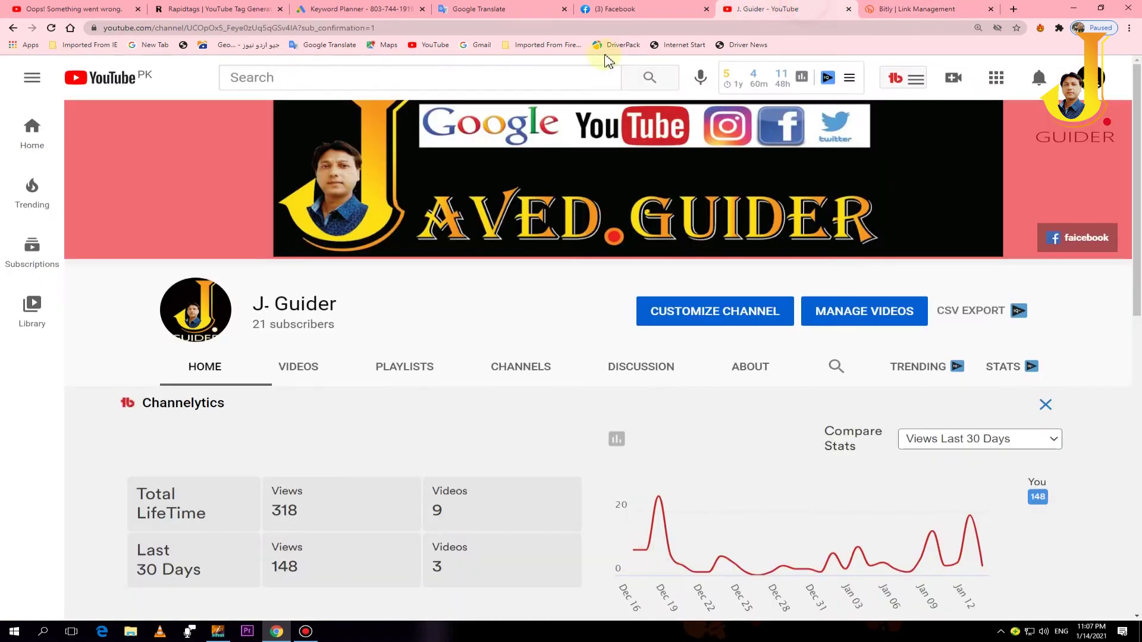
pyautogui.click(396, 30)
pyautogui.click(353, 29)
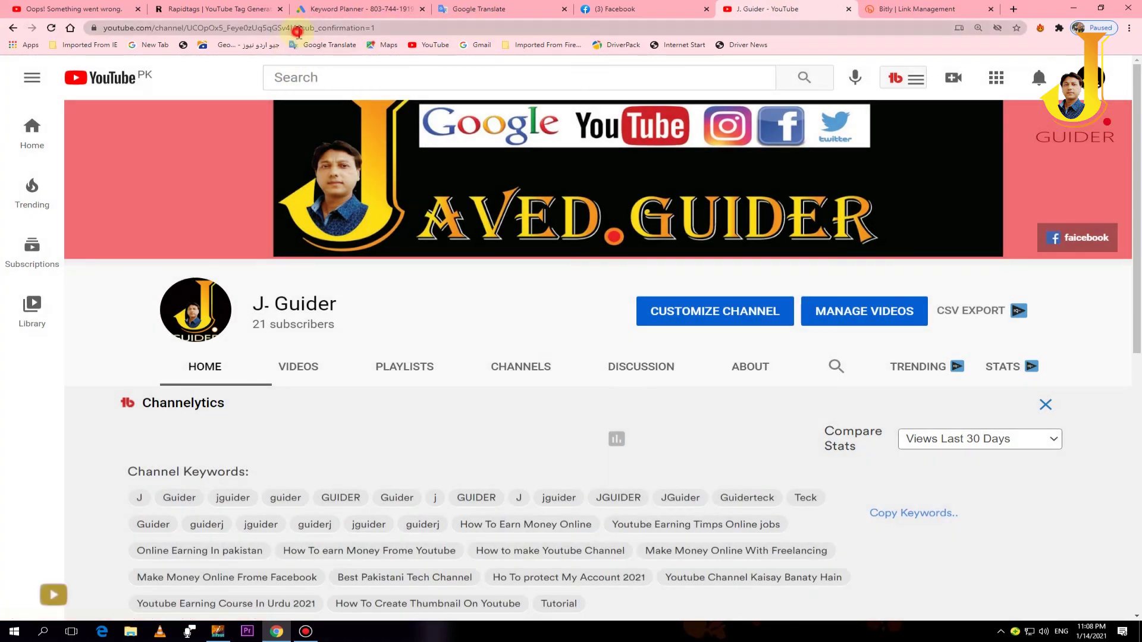
pyautogui.click(295, 30)
pyautogui.hotkey('ctrl', 'c')
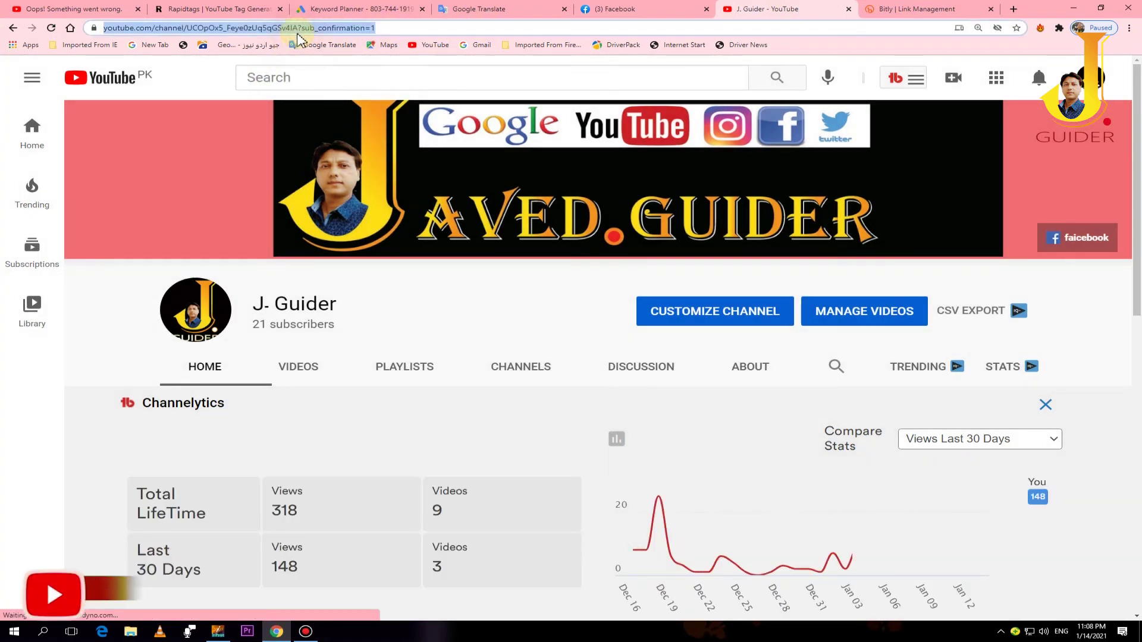
# Create a bit.ly short link in Bitly from the copied channel subscription URL, keeping its default title and back-half
pyautogui.click(920, 8)
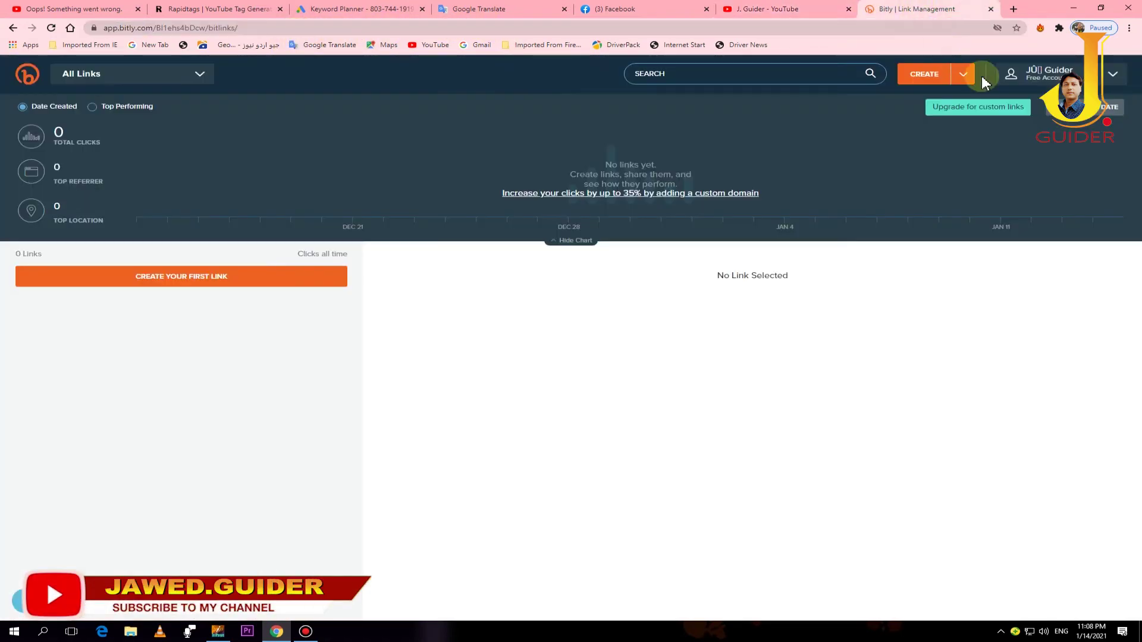
pyautogui.click(930, 78)
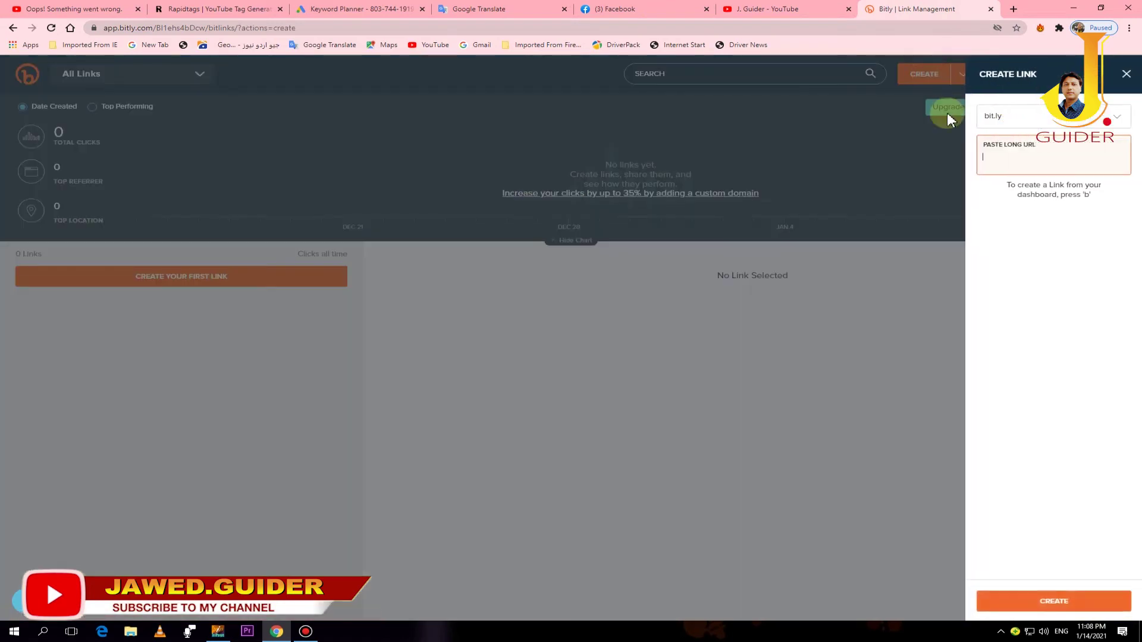
pyautogui.click(1024, 159)
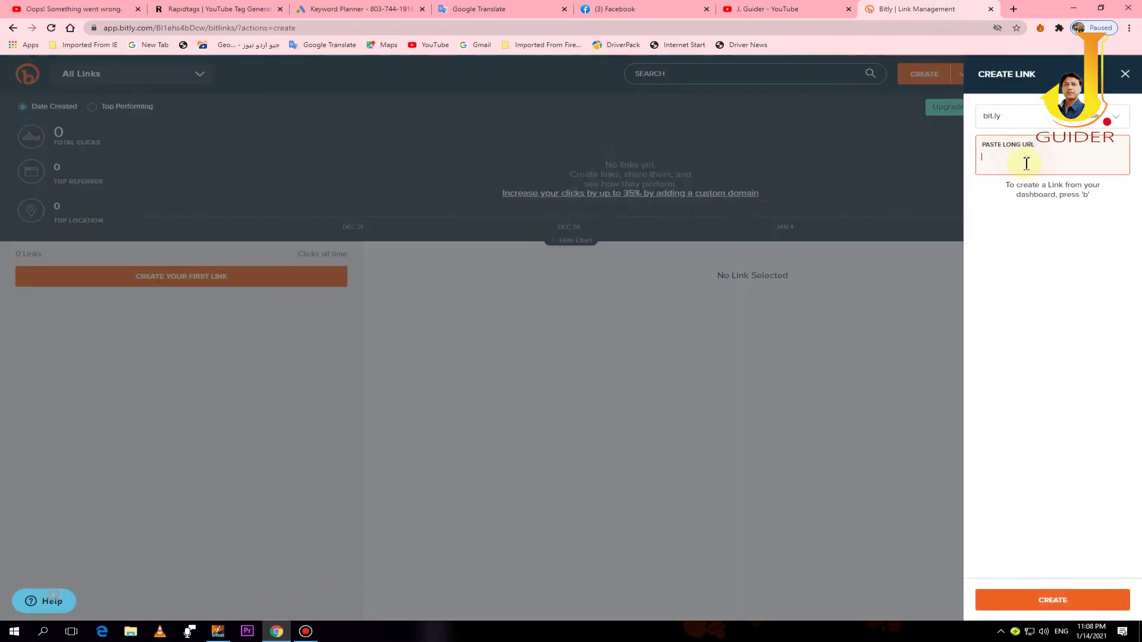
pyautogui.hotkey('ctrl', 'v')
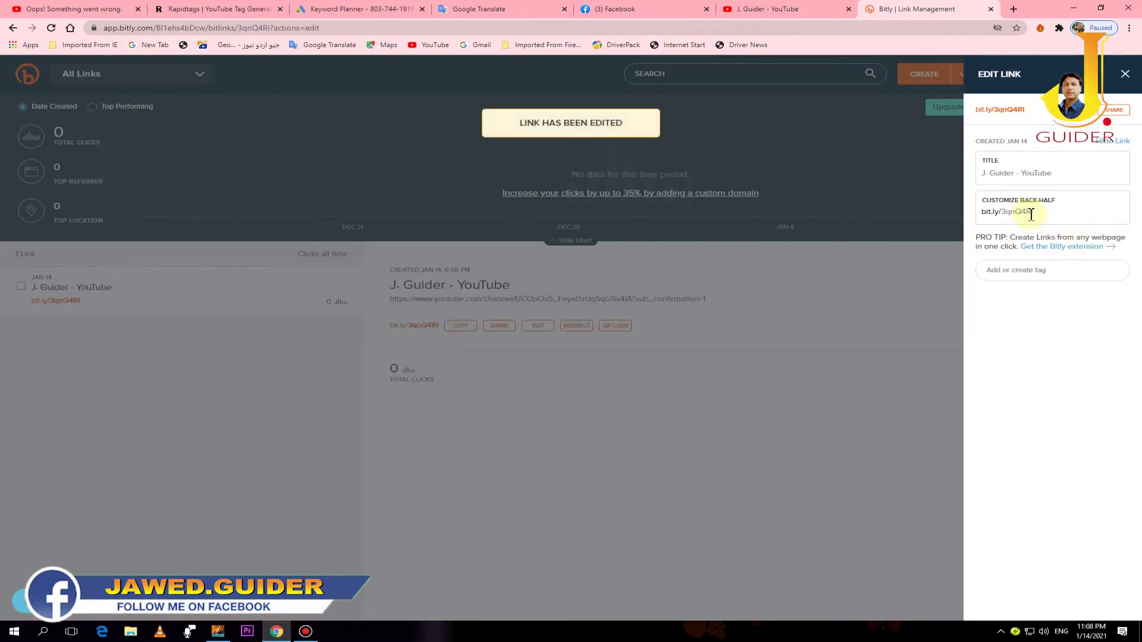
pyautogui.moveTo(1042, 211)
pyautogui.mouseDown()
pyautogui.moveTo(987, 219)
pyautogui.moveTo(1043, 212)
pyautogui.mouseUp()
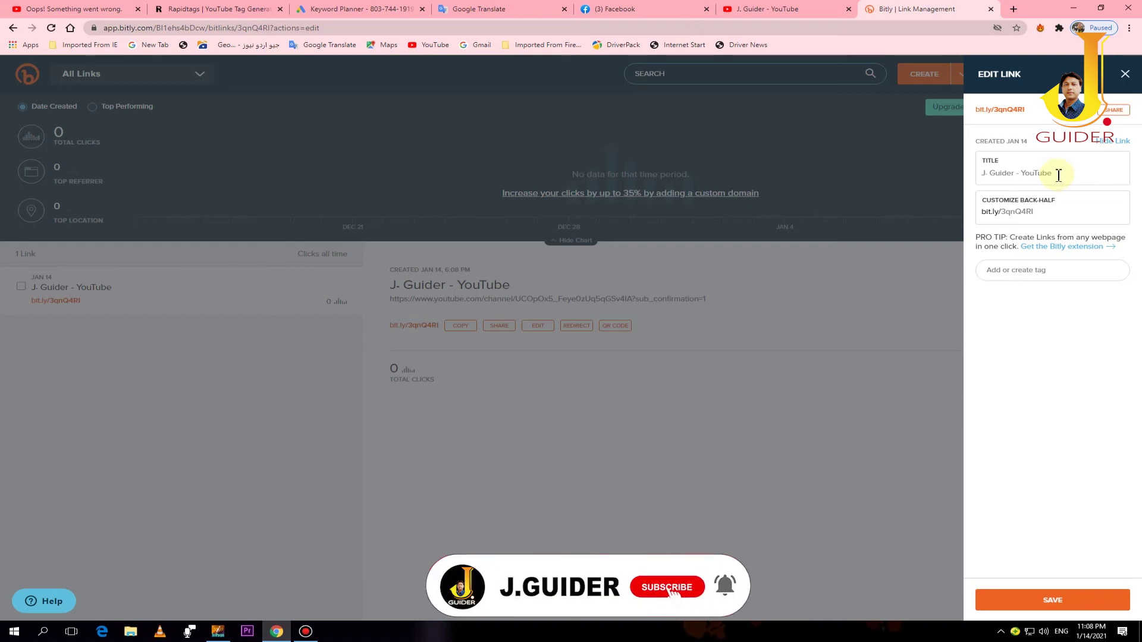
pyautogui.click(1012, 9)
pyautogui.click(458, 27)
pyautogui.write('http://bit.ly/3qnQ4RI')
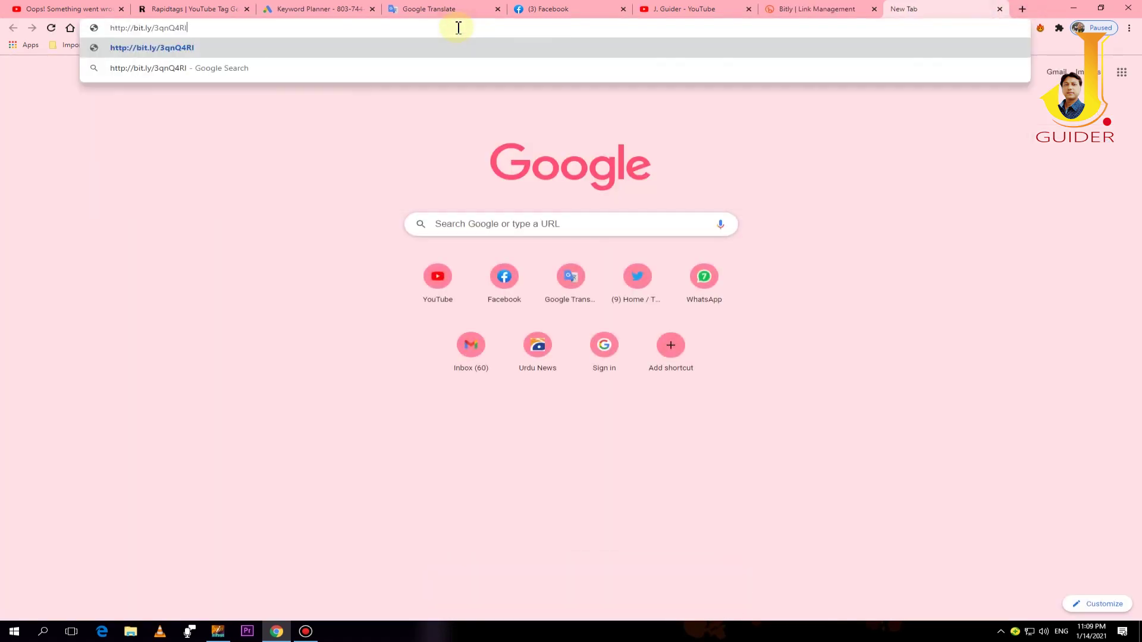
pyautogui.press('Return')
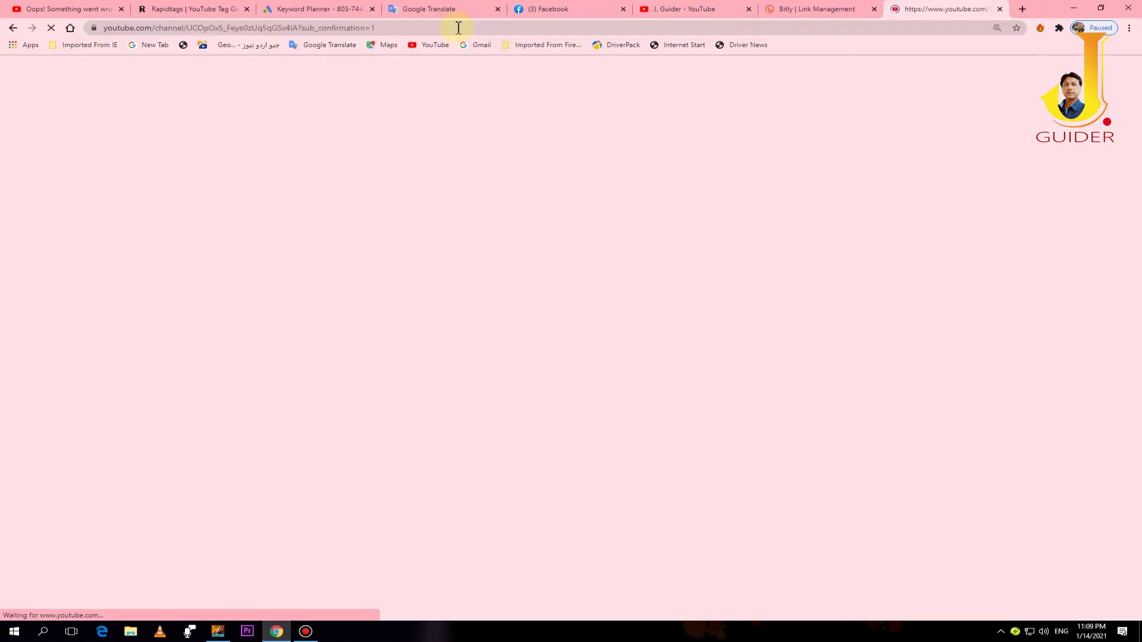